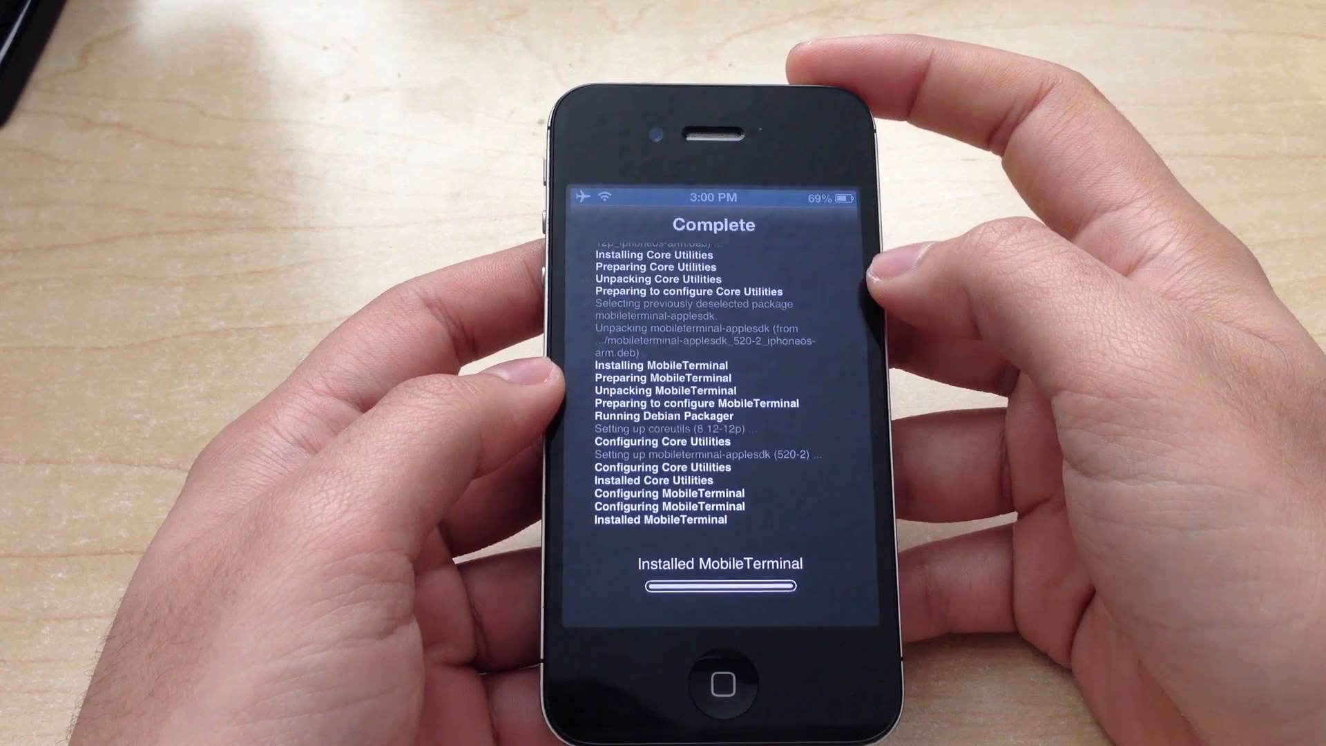
Return to Cydia's MobileTerminal details showing 520-2 installed, then go to the home screen
click(723, 572)
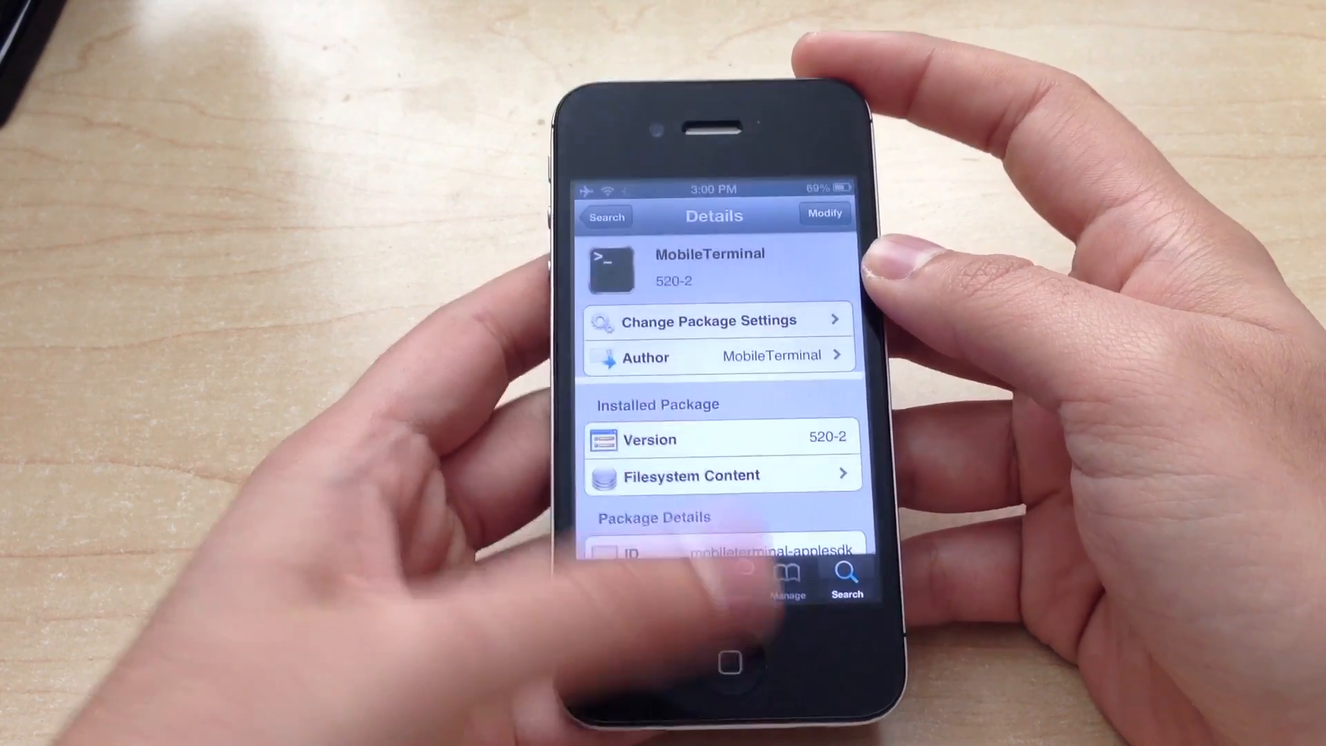
click(730, 656)
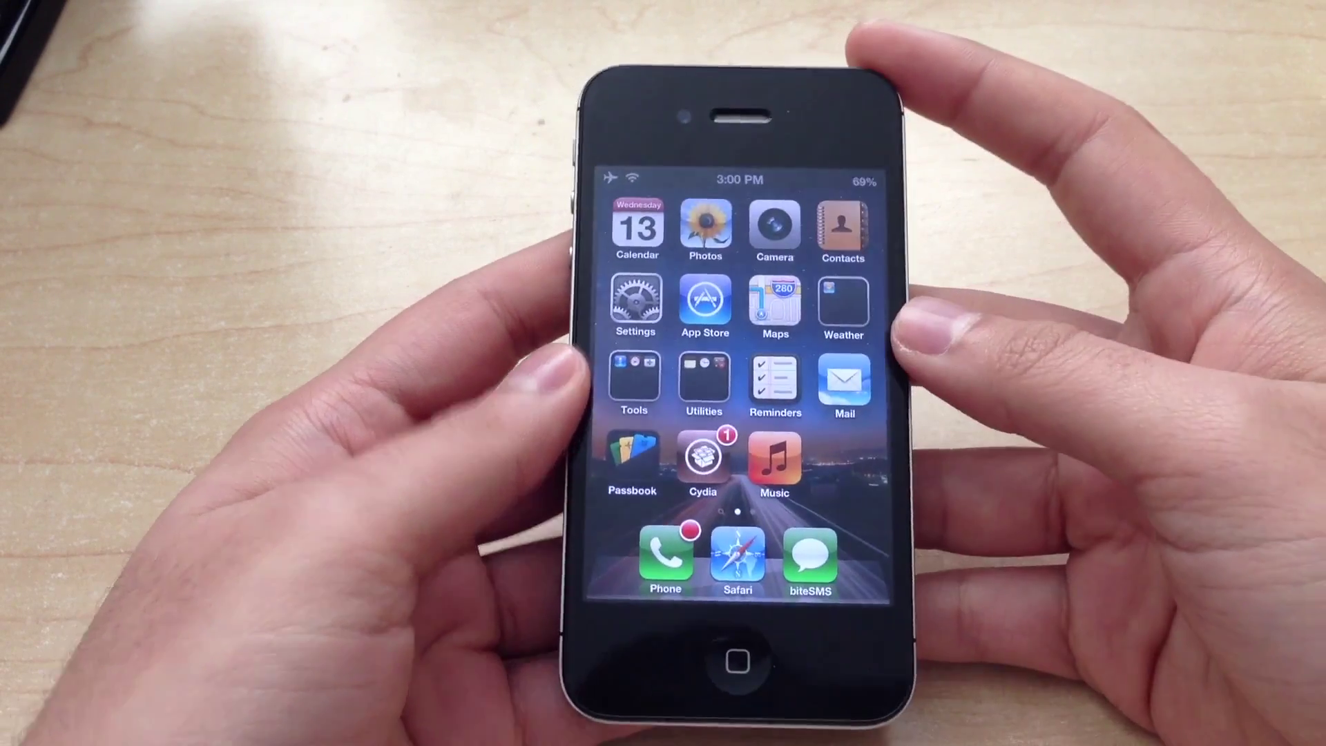
drag(870, 342, 663, 342)
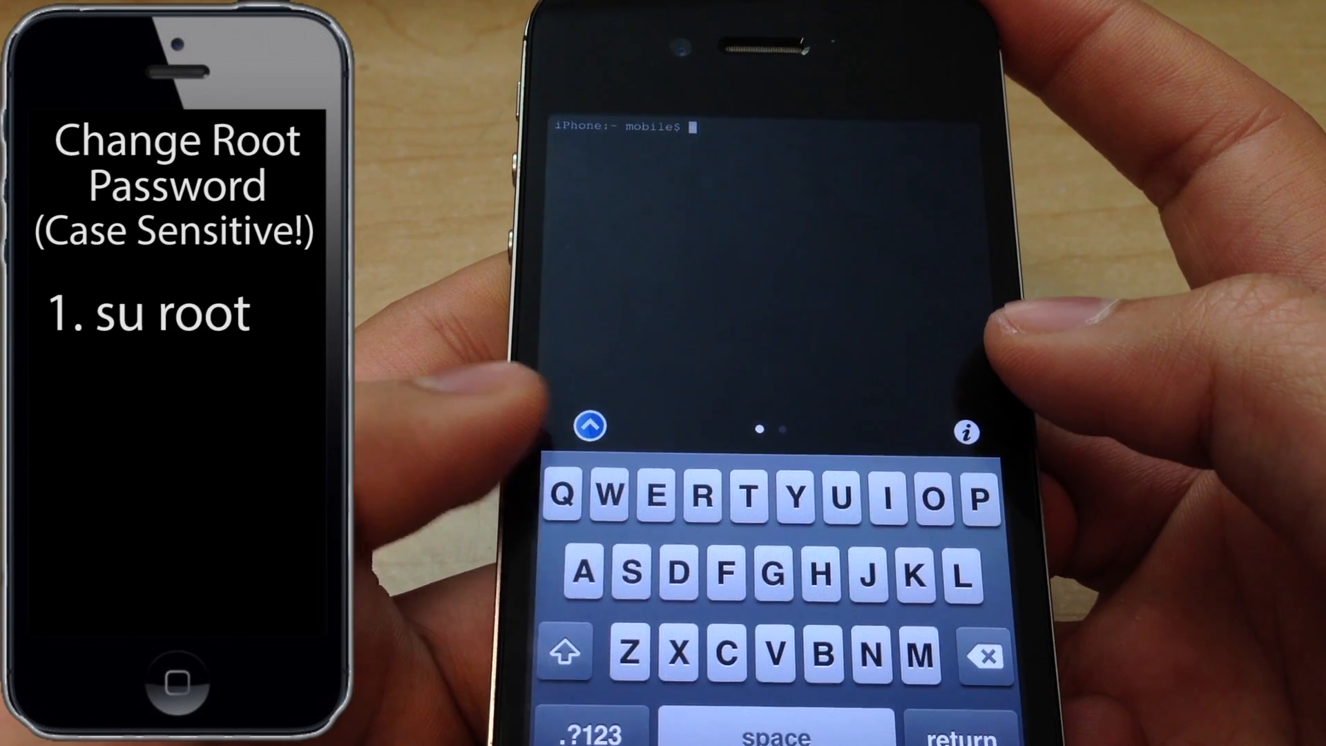
text(su root)
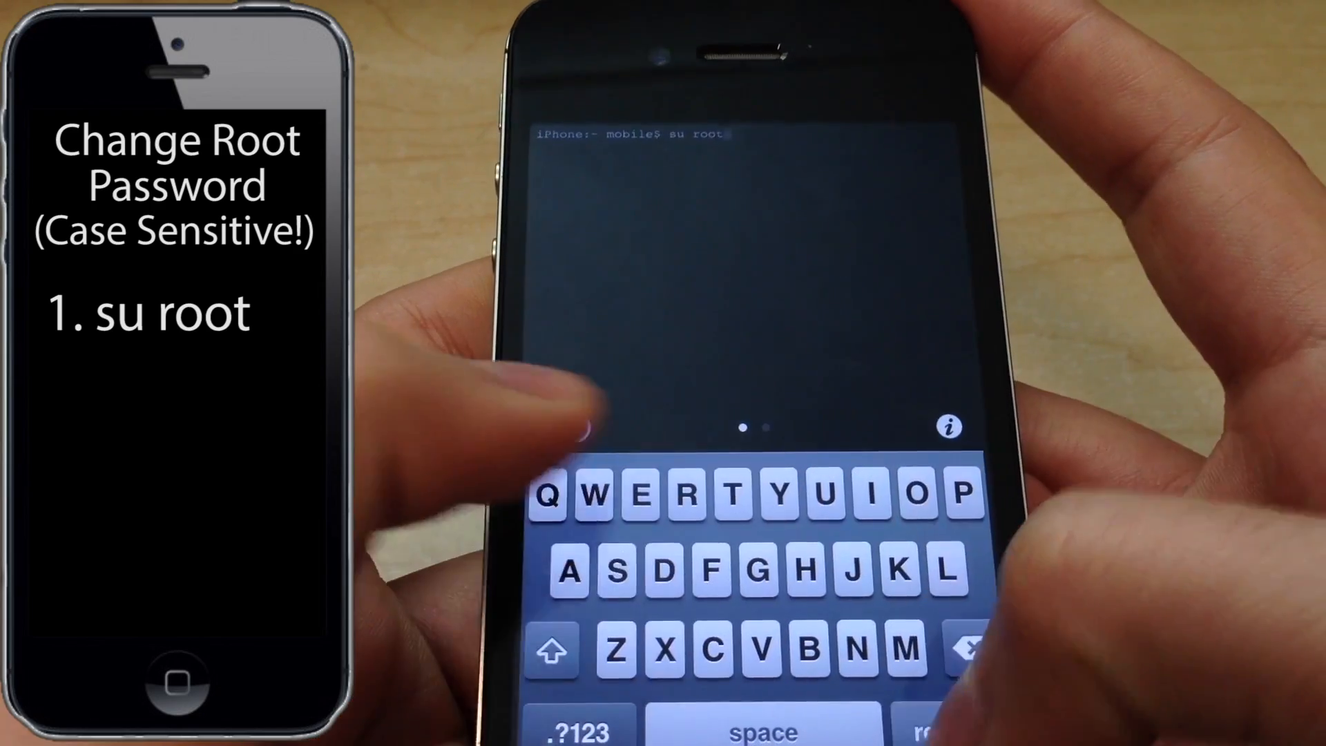
key(Return)
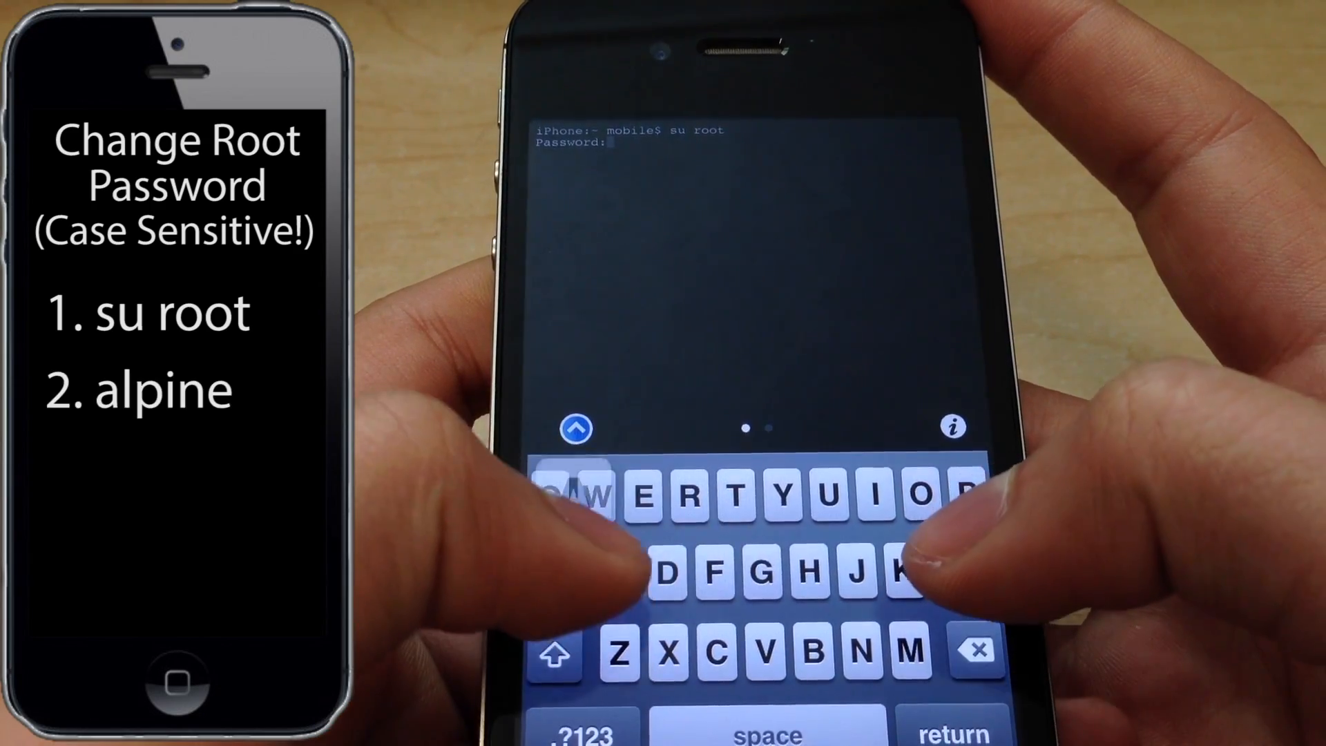
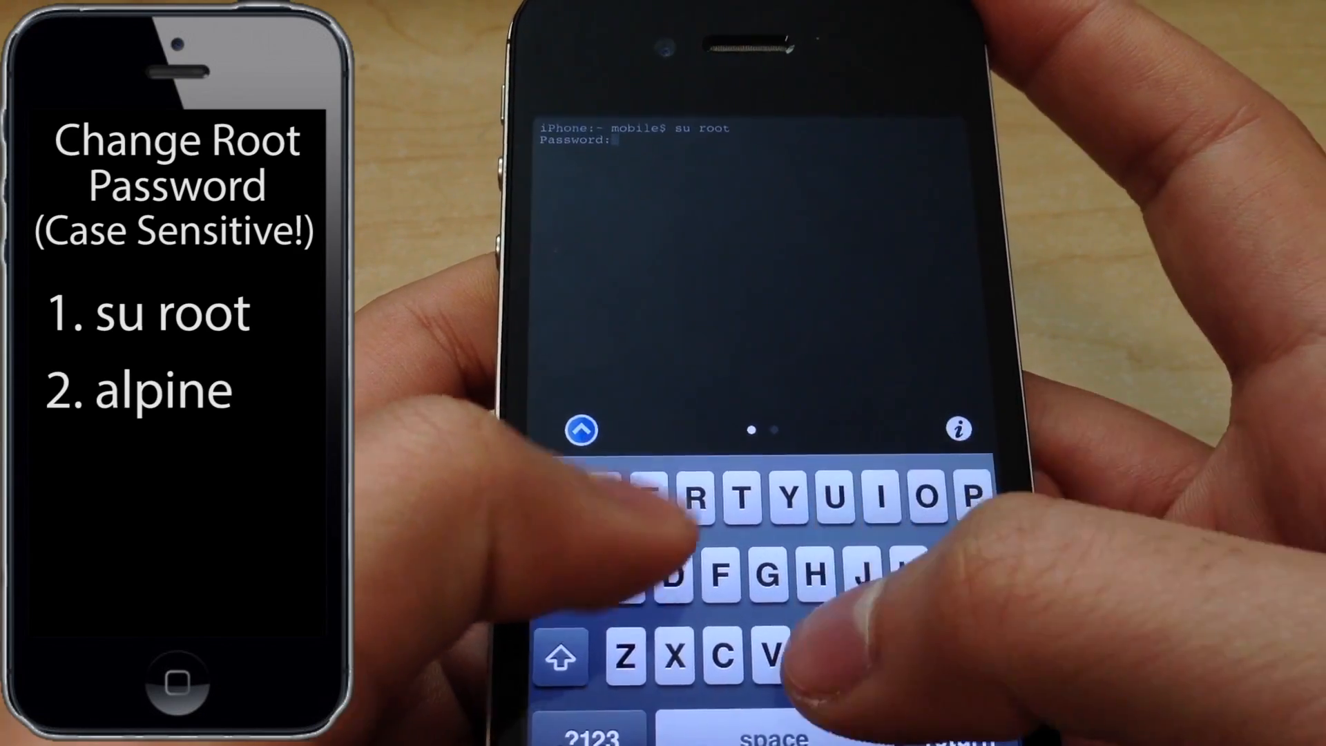
key(Return)
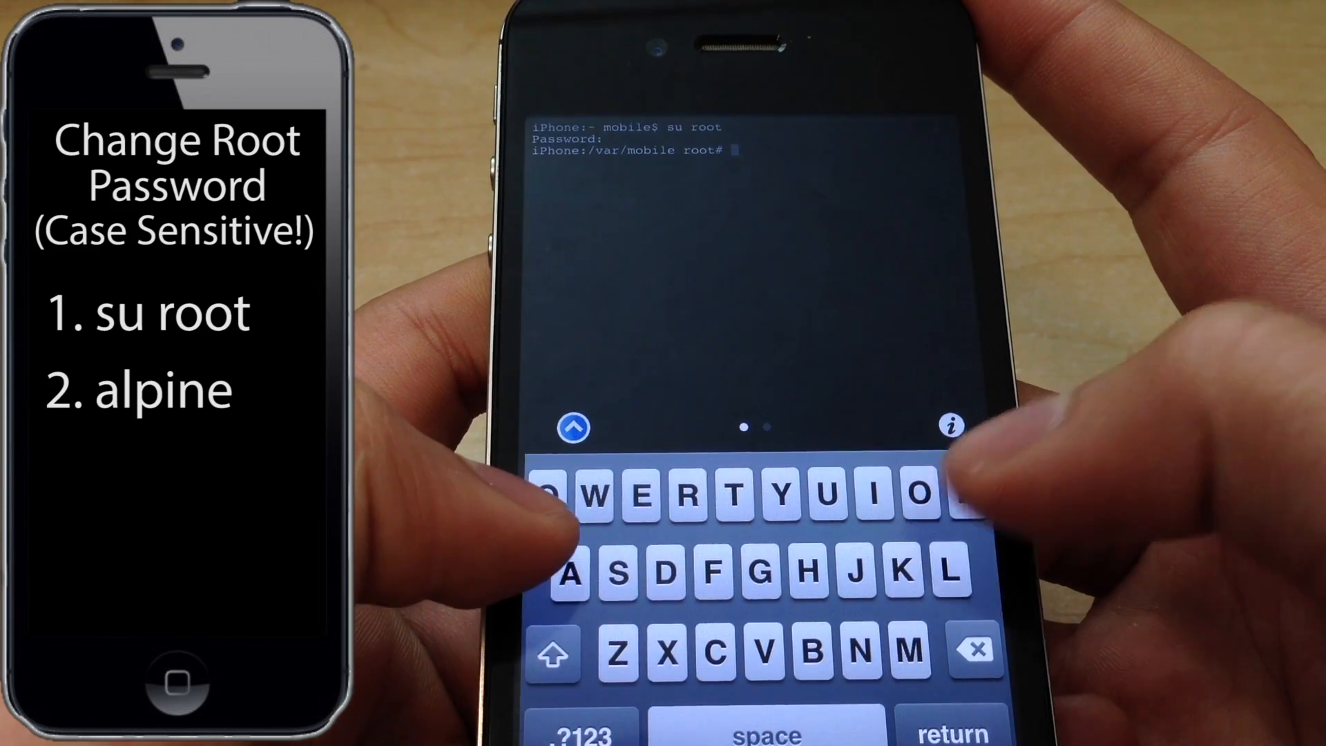
text(passw)
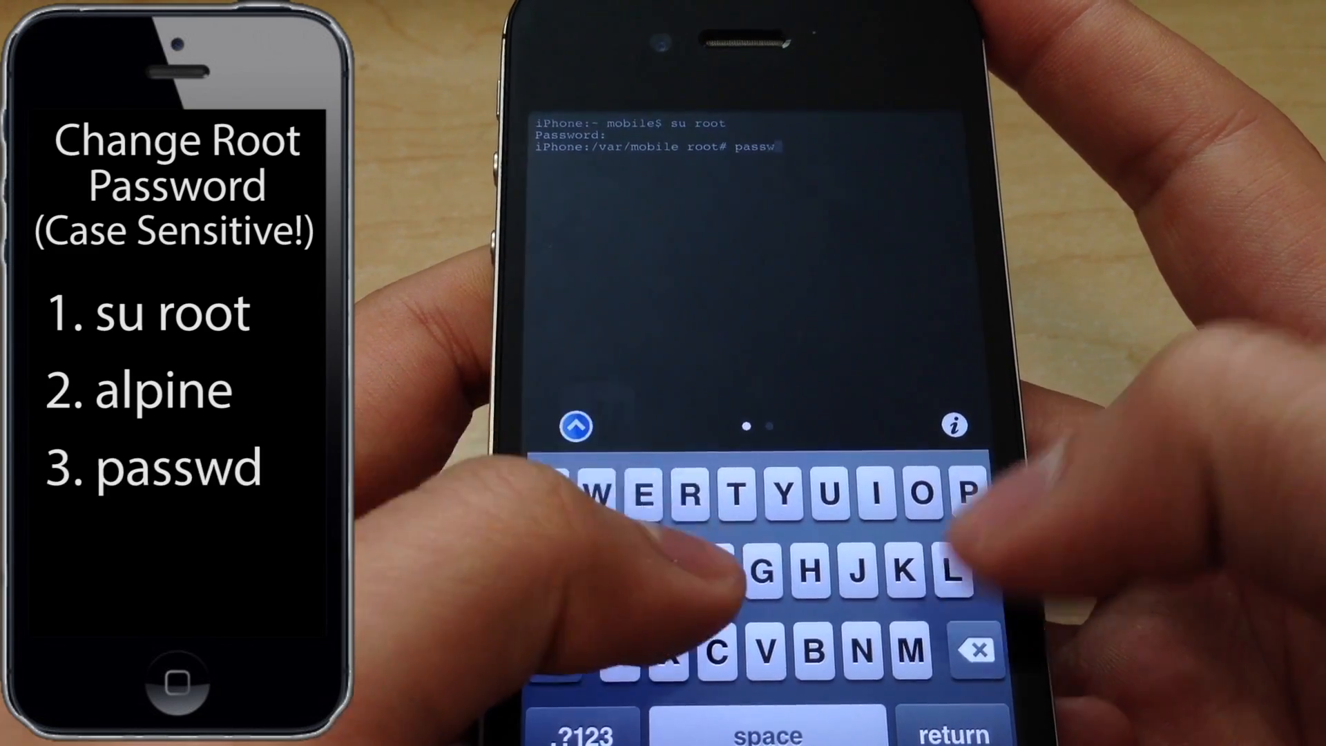
text(d)
Run passwd to set a new root password, confirm it, and exit back to the mobile prompt
key(Return)
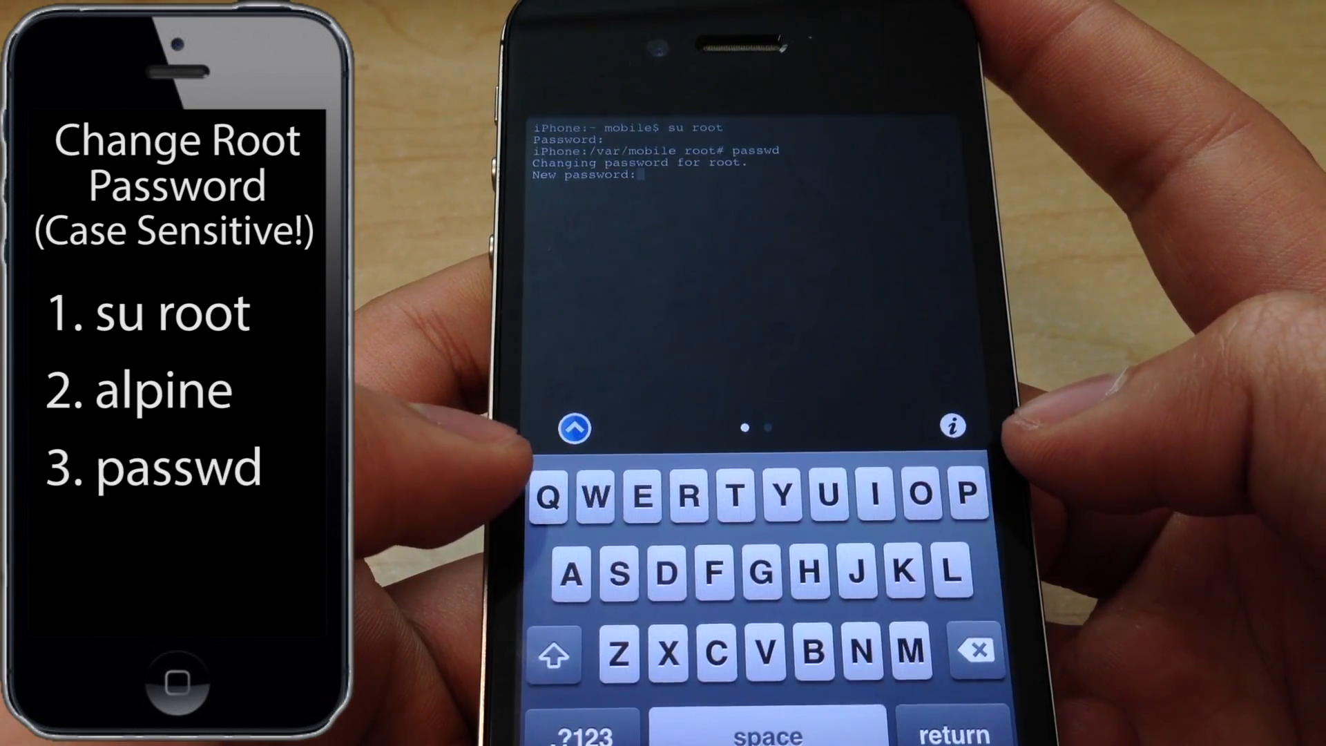
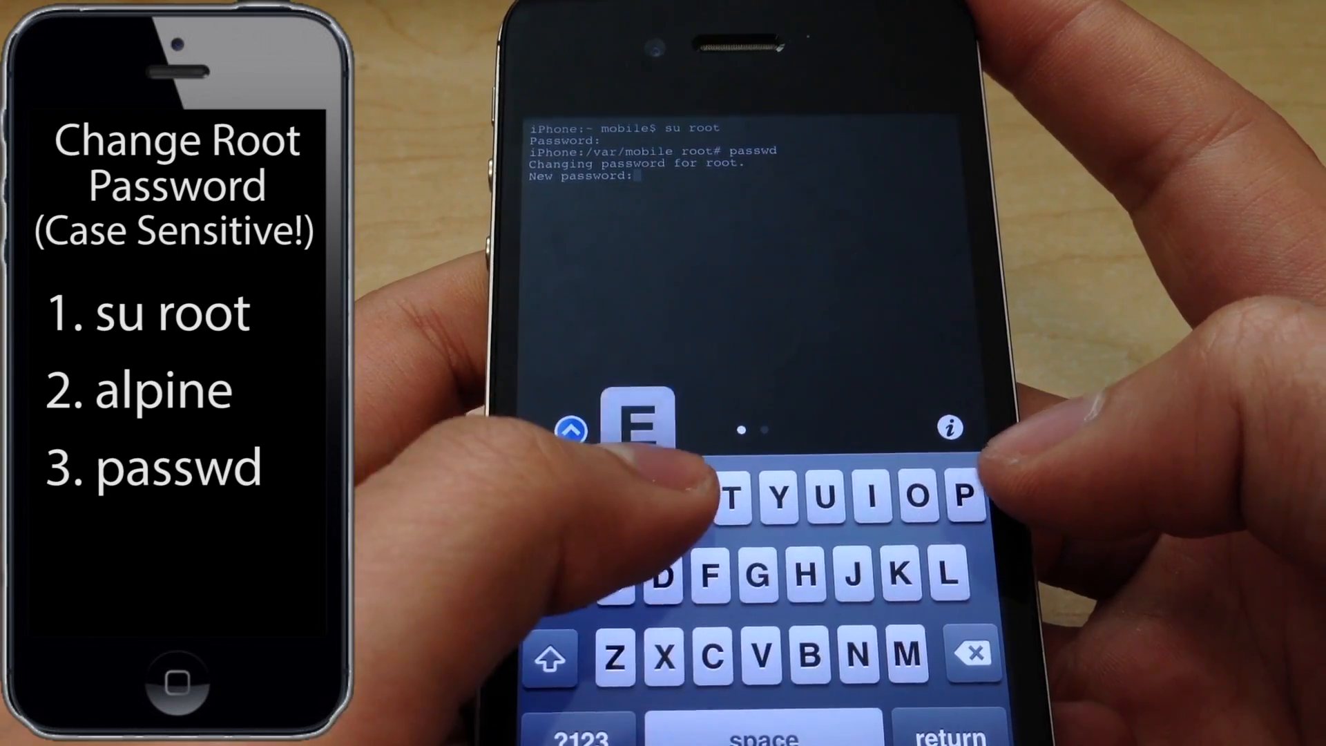
key(Return)
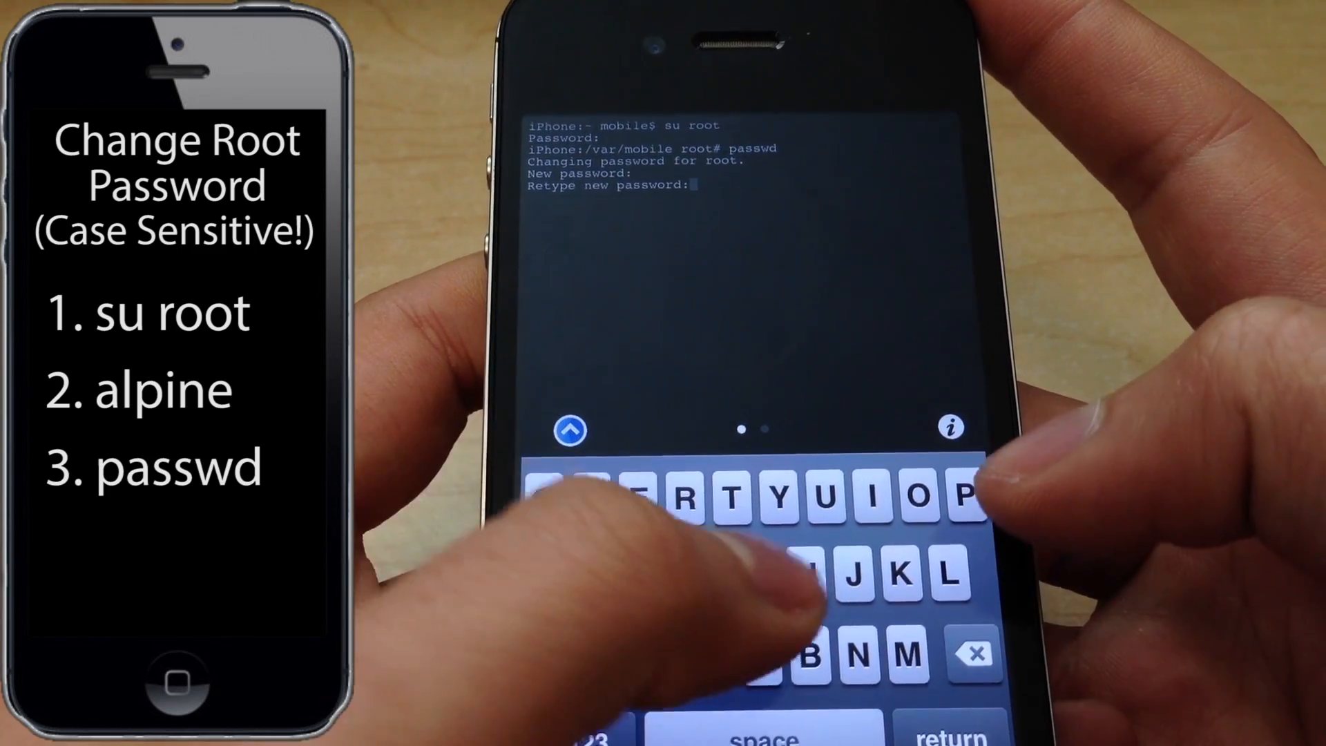
key(Return)
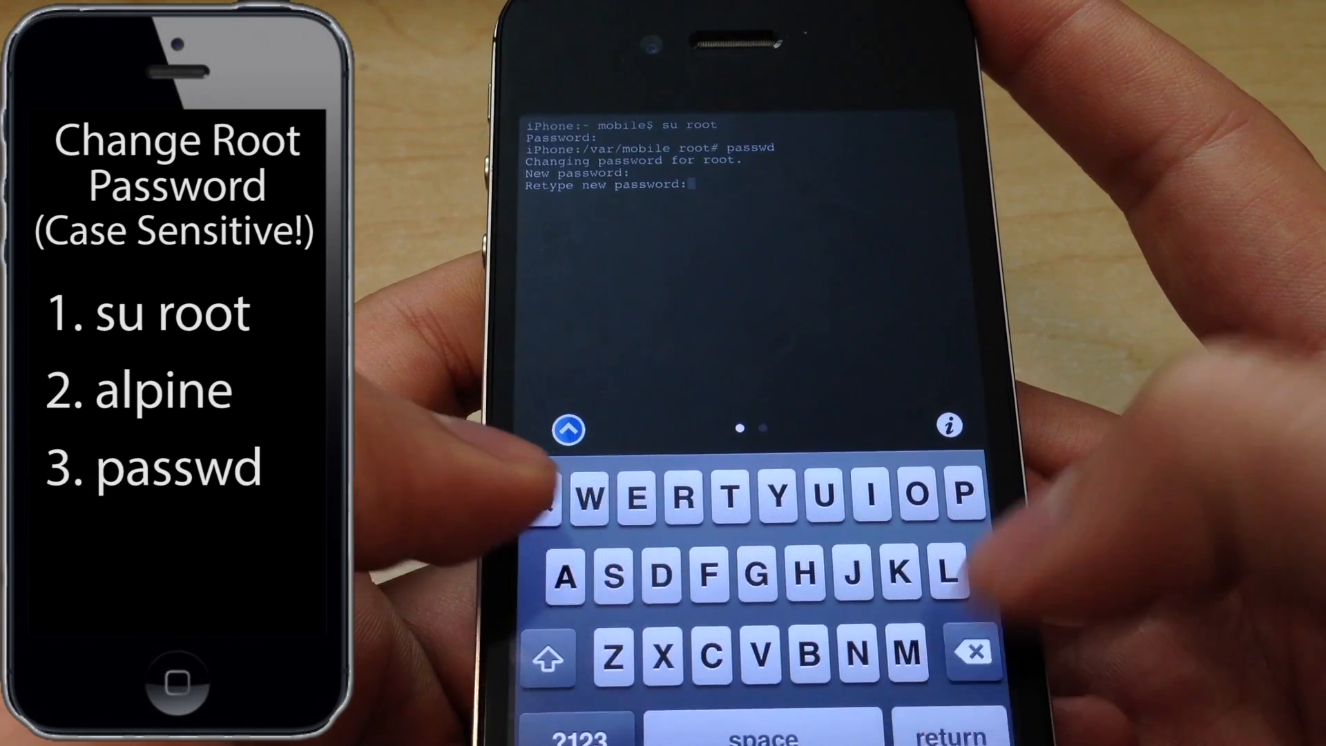
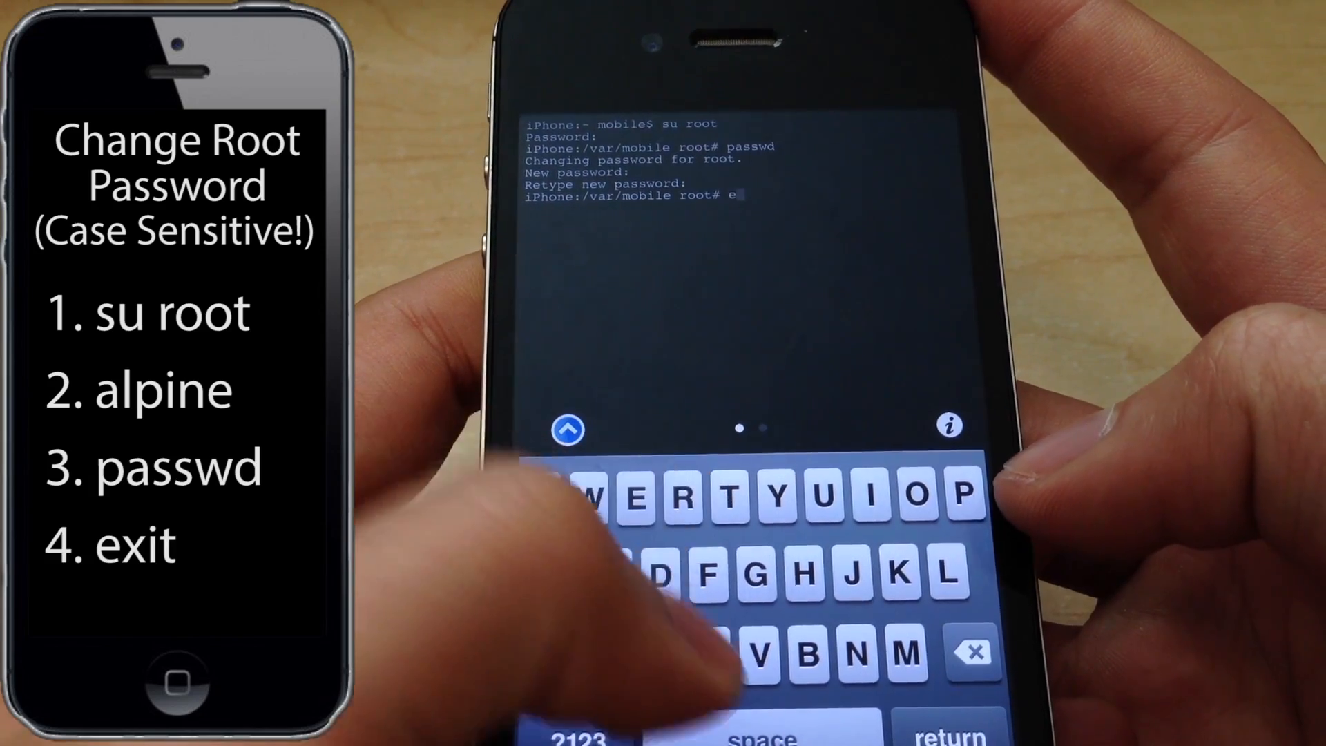
key(Return)
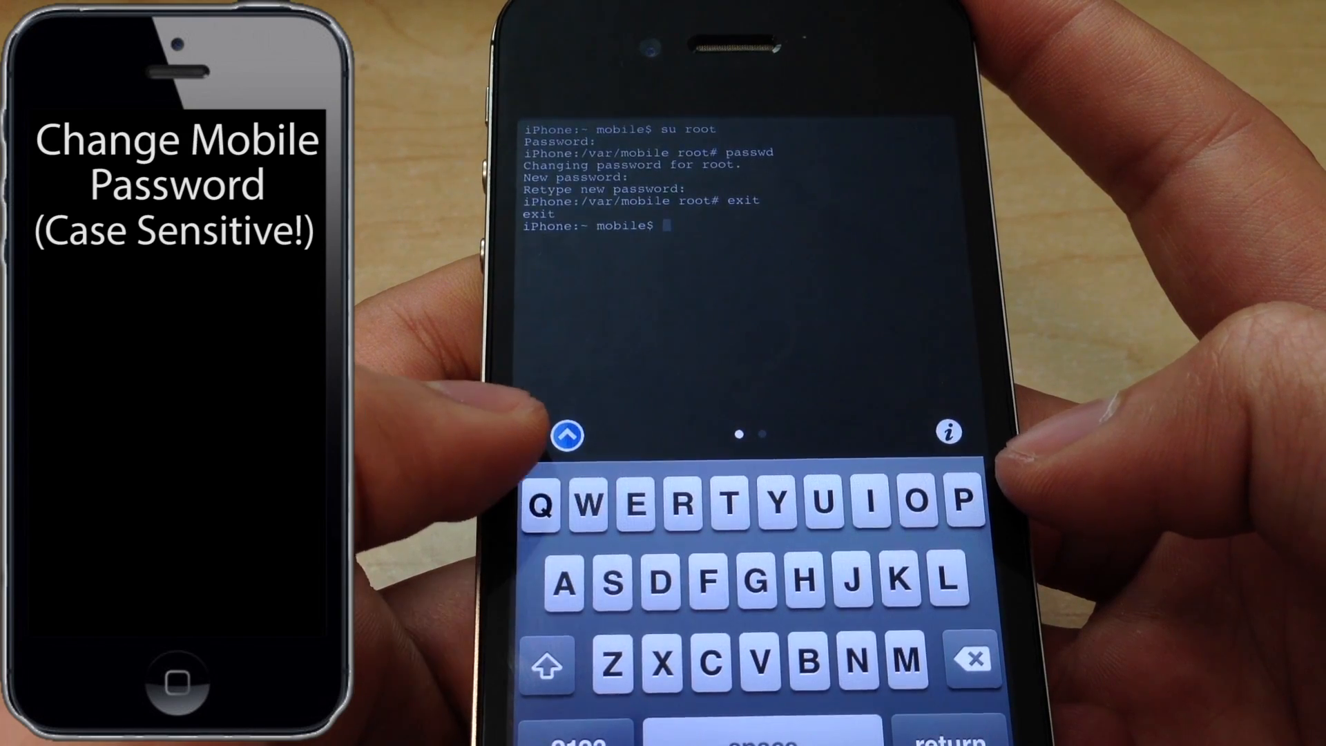
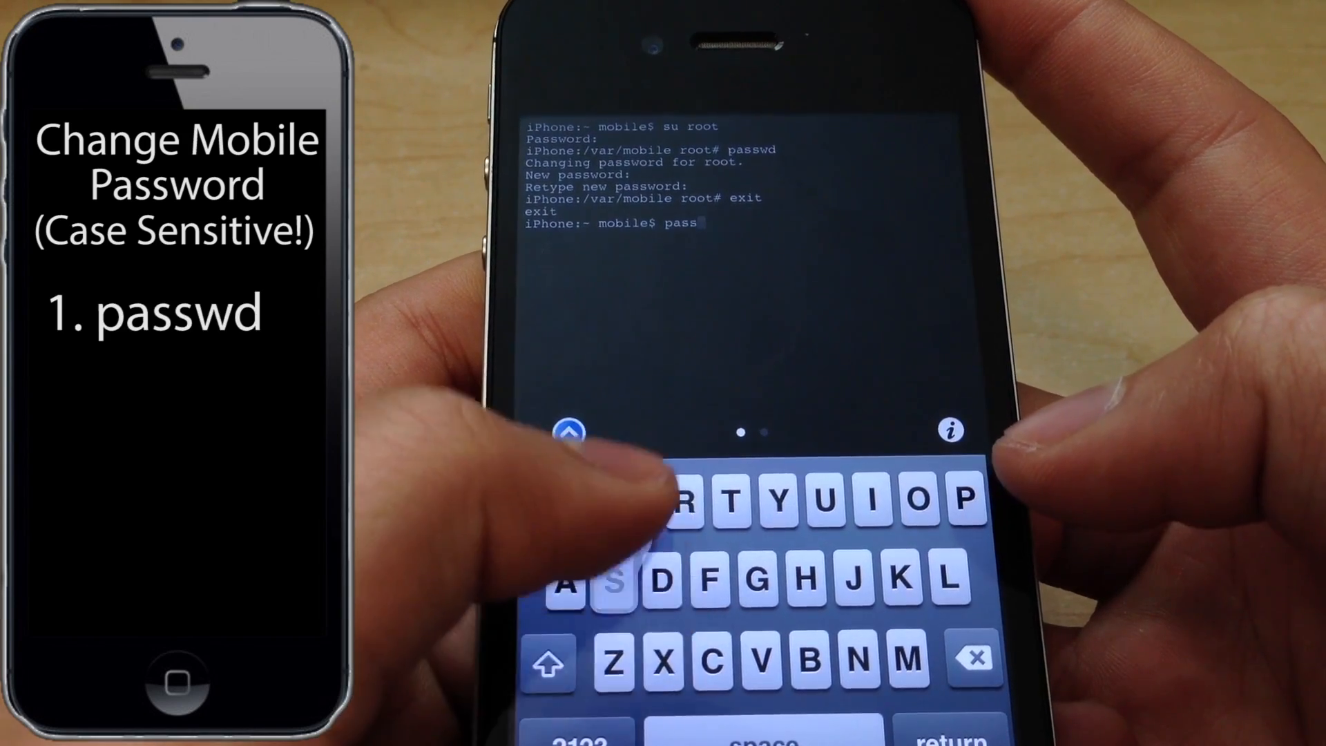
Run passwd for mobile, replacing alpine with the new password, then exit the session
key(Return)
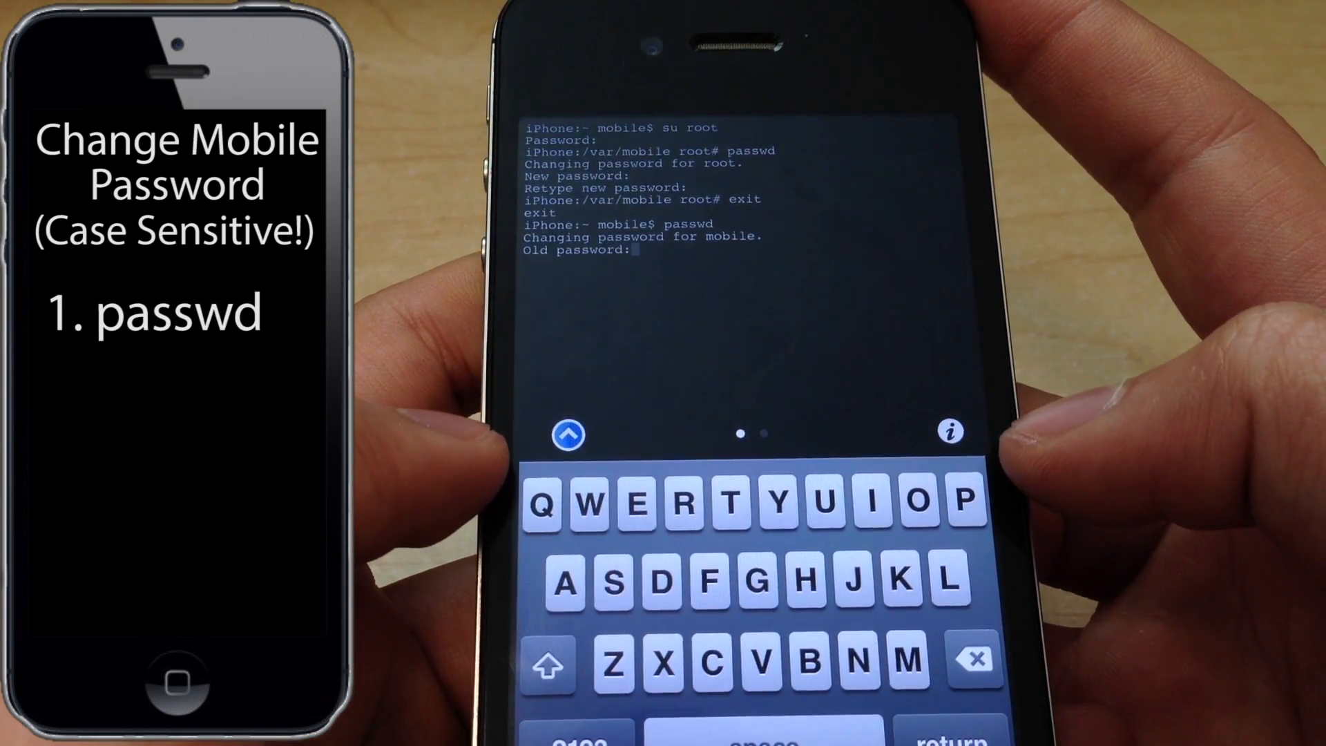
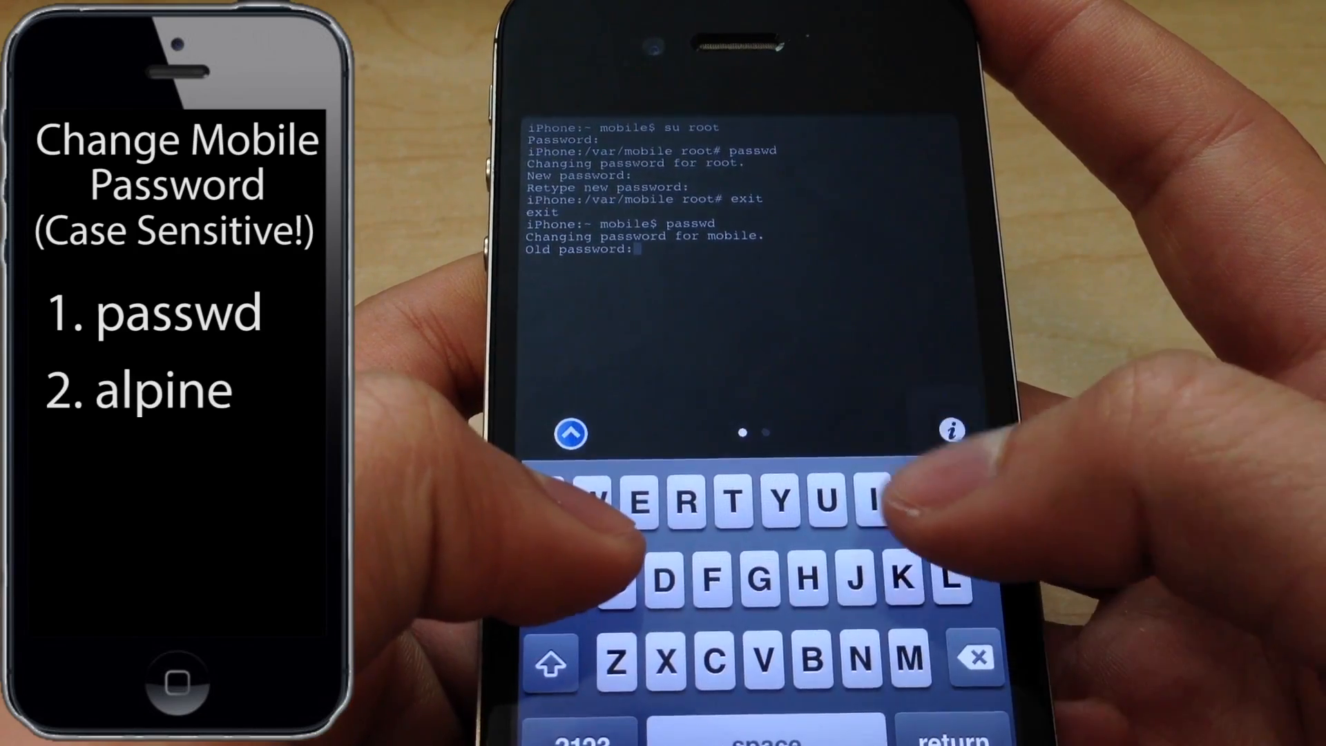
key(Return)
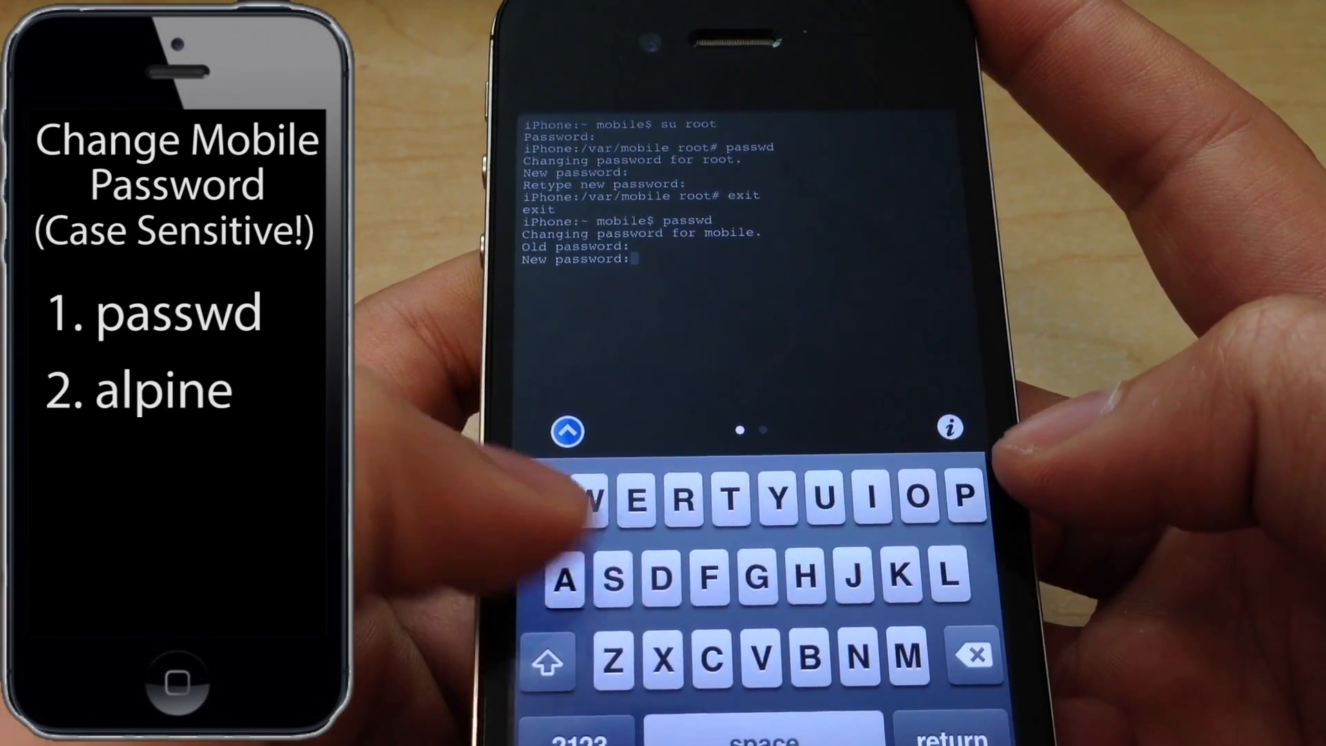
text(e)
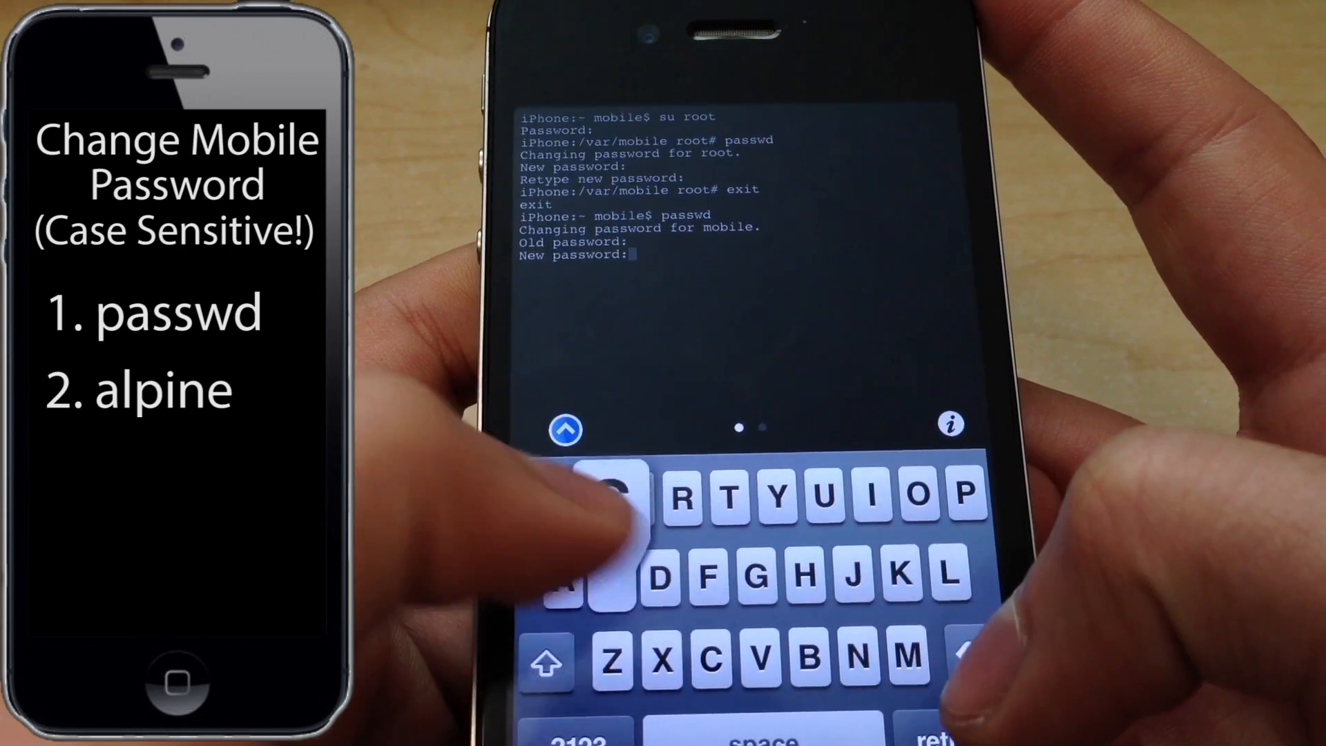
key(Return)
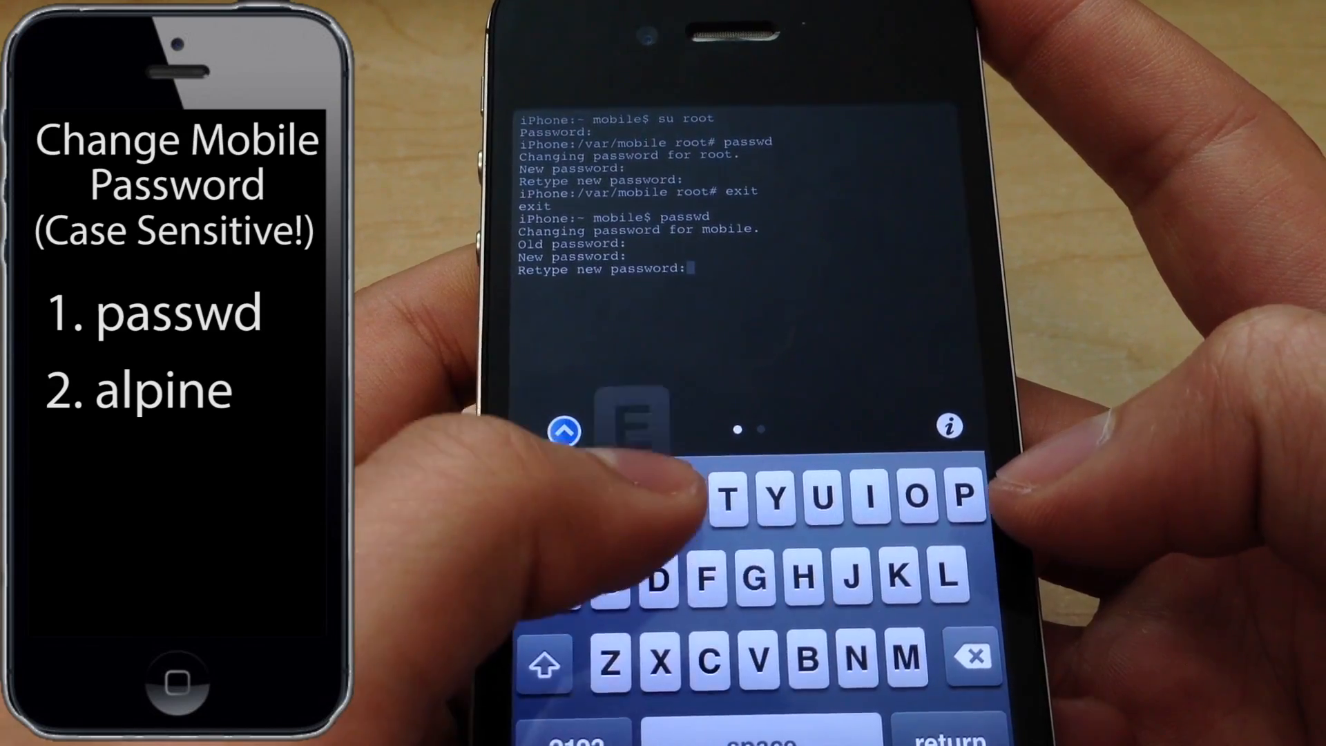
key(Return)
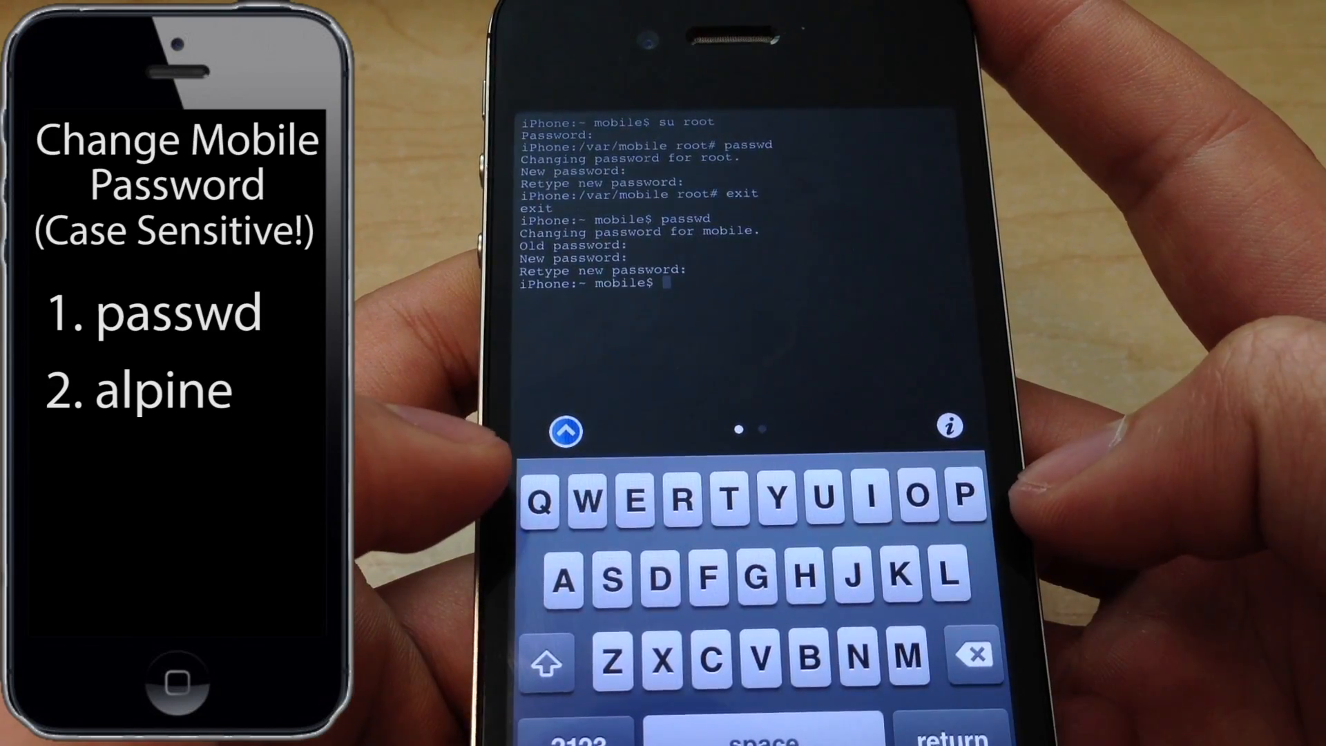
text(exi)
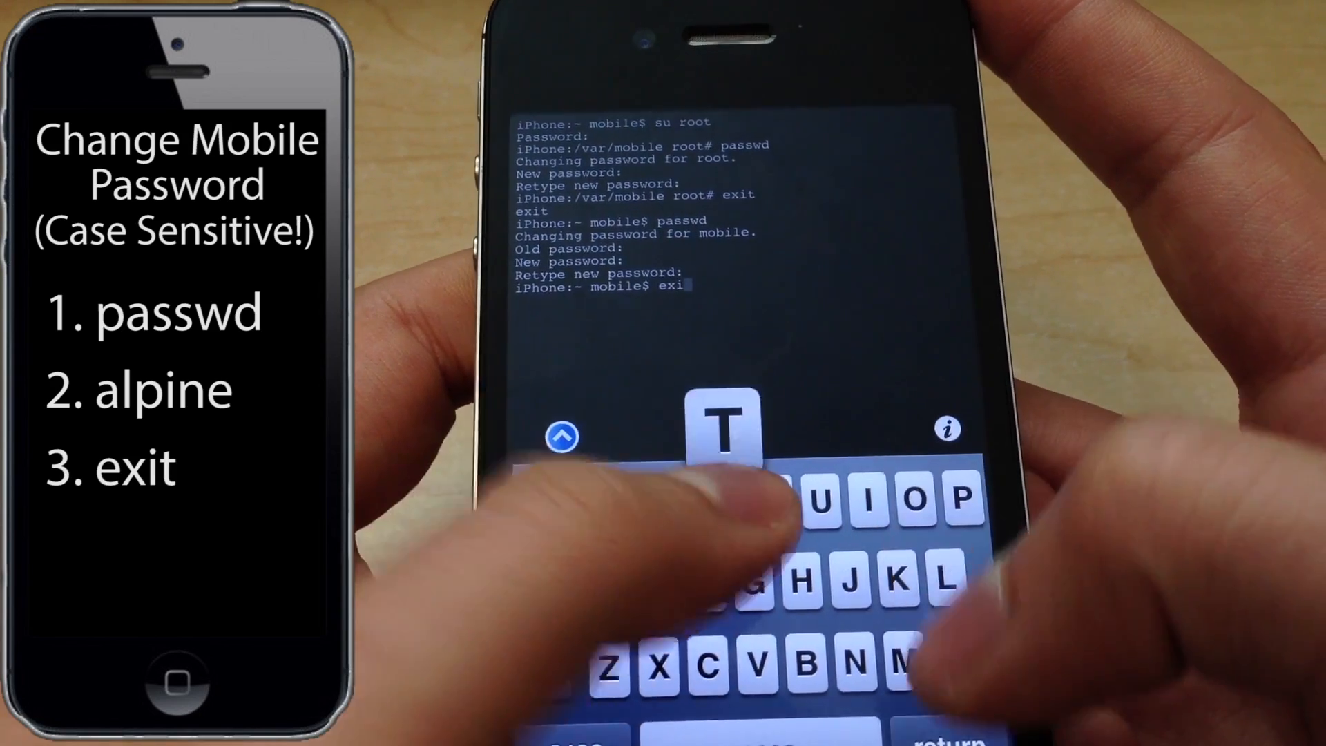
text(t)
key(Return)
key(Return)
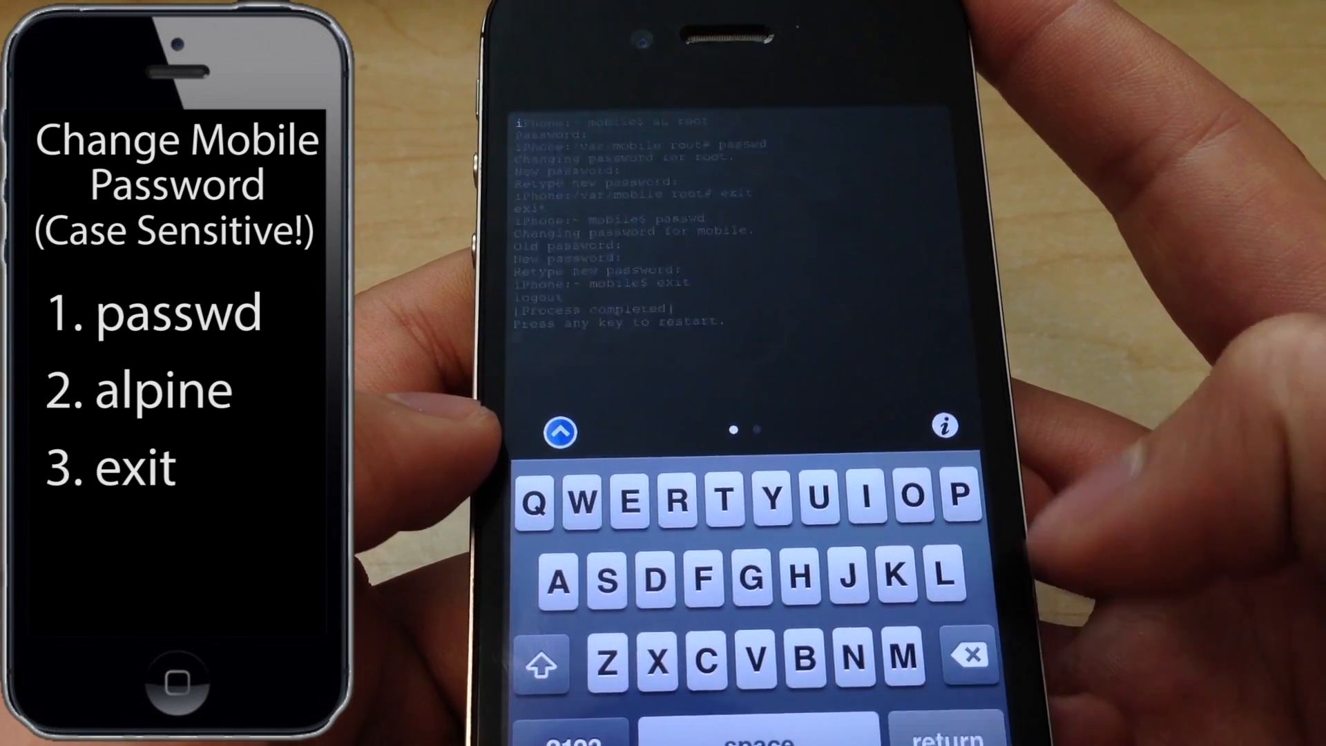